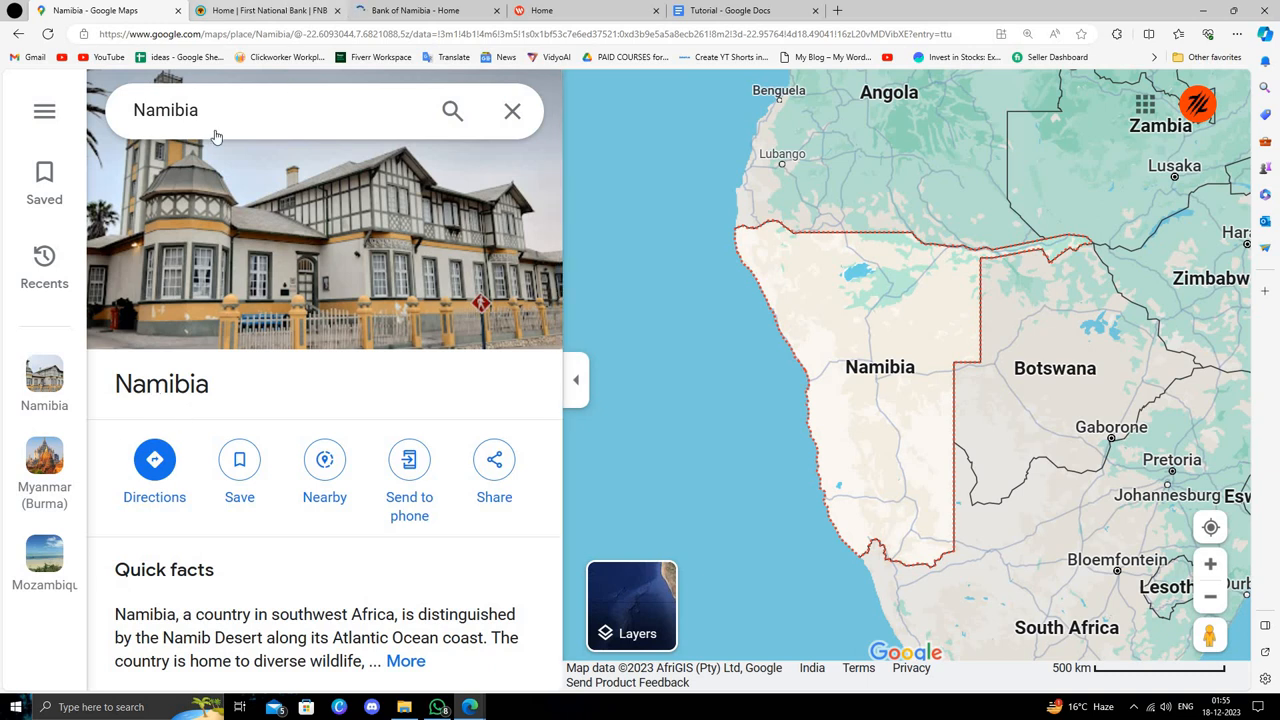
Bring the First National Bank Namibia home page to the front
left_click(283, 8)
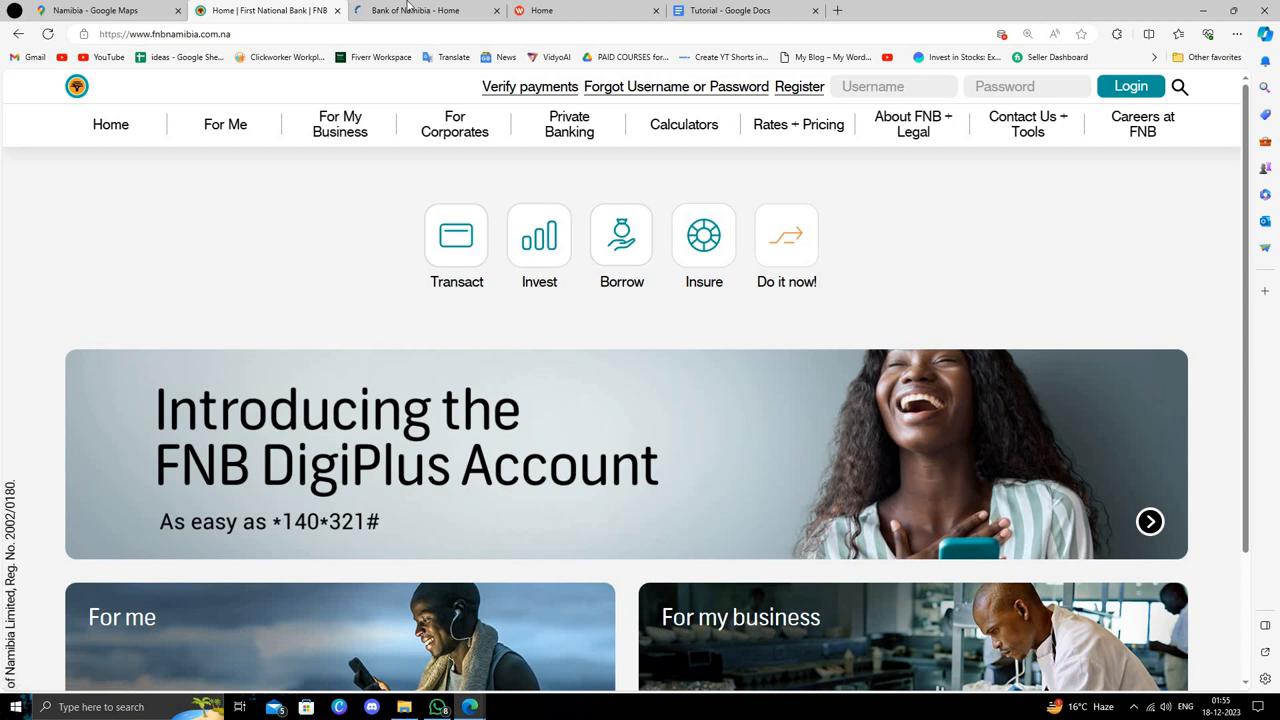
Show the Bank of Namibia home page and close the FNB Namibia page
left_click(360, 12)
left_click(338, 11)
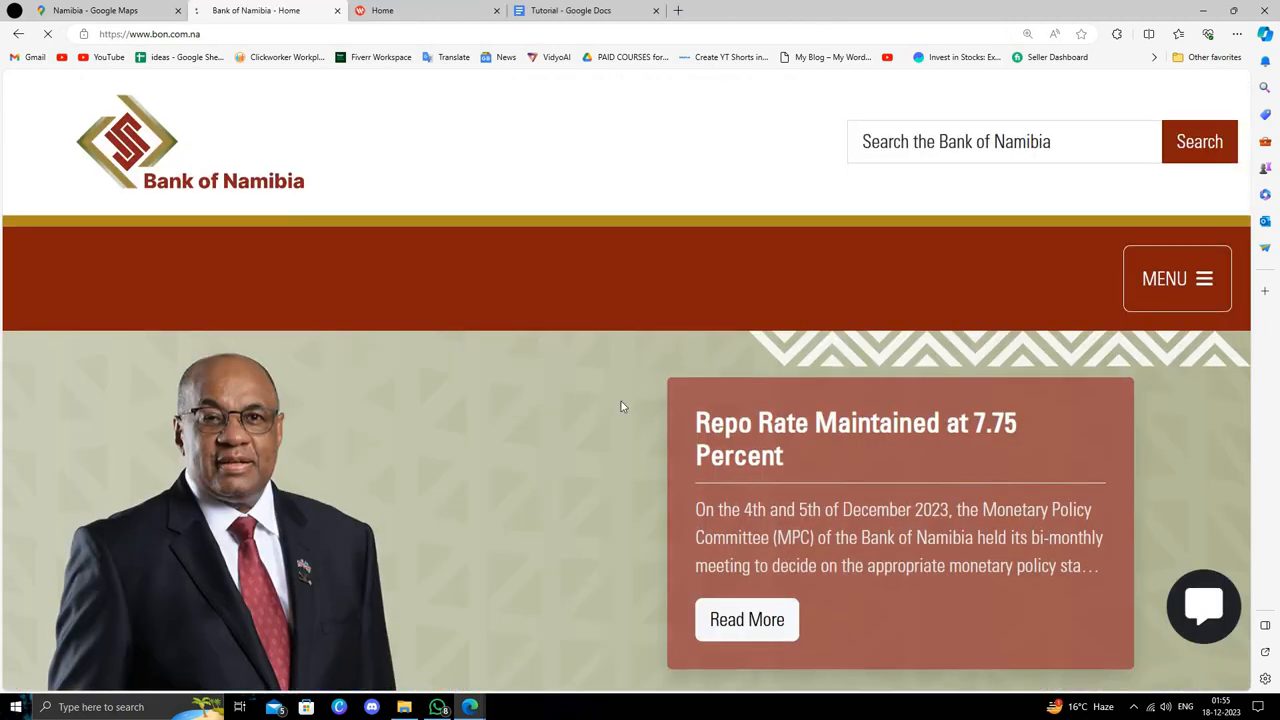
scroll(621, 401, "down", 3)
scroll(656, 475, "down", 3)
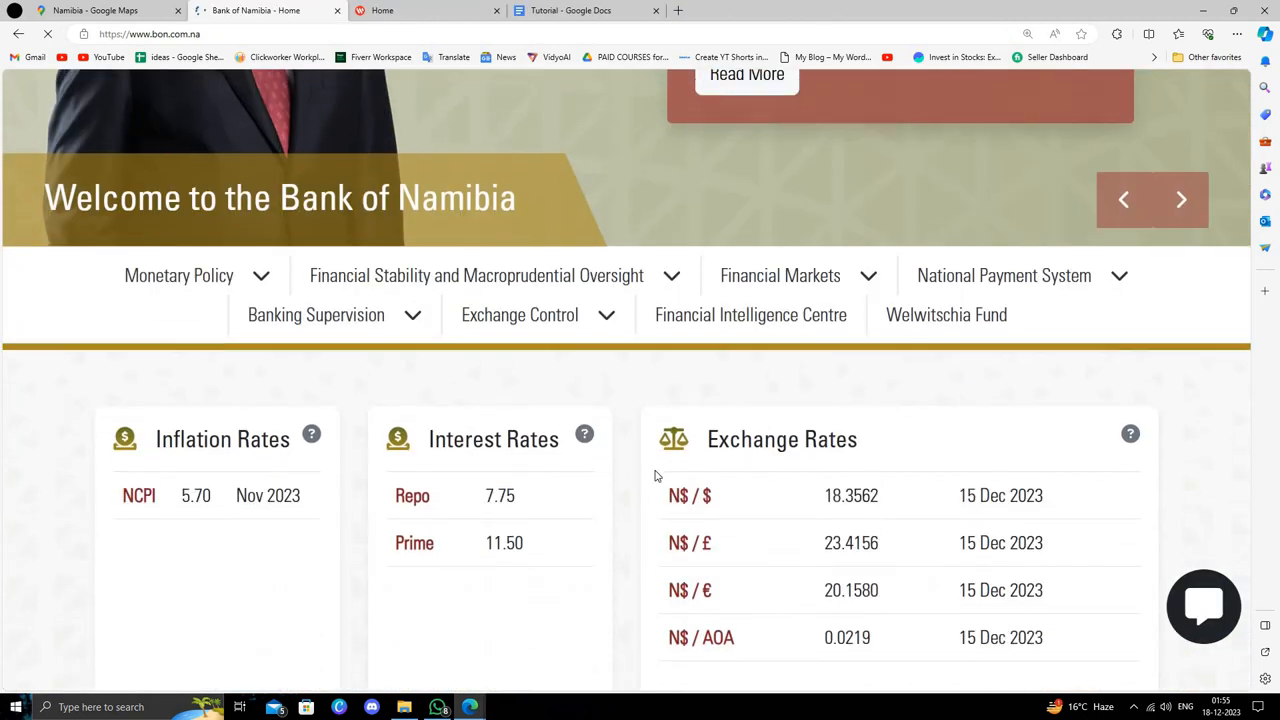
scroll(656, 475, "down", 3)
scroll(656, 475, "down", 2)
scroll(656, 477, "down", 2)
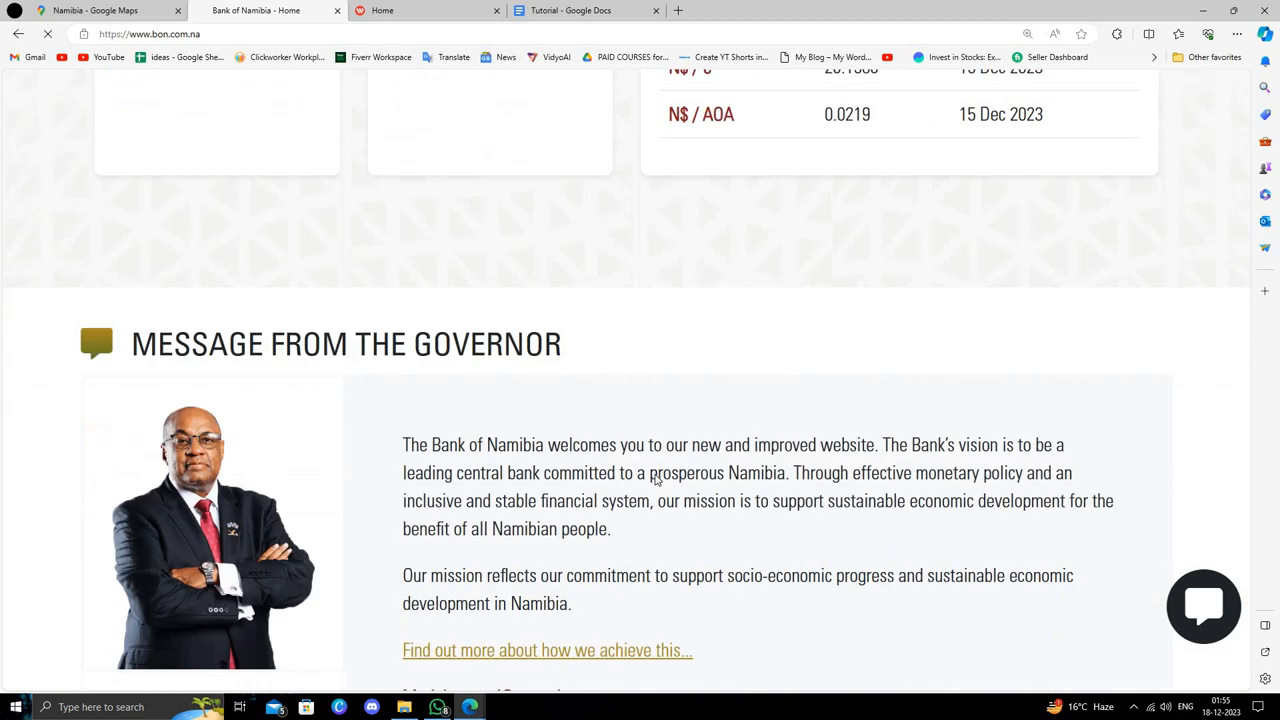
scroll(656, 477, "down", 1)
scroll(656, 500, "down", 3)
scroll(657, 506, "down", 2)
scroll(657, 506, "down", 2)
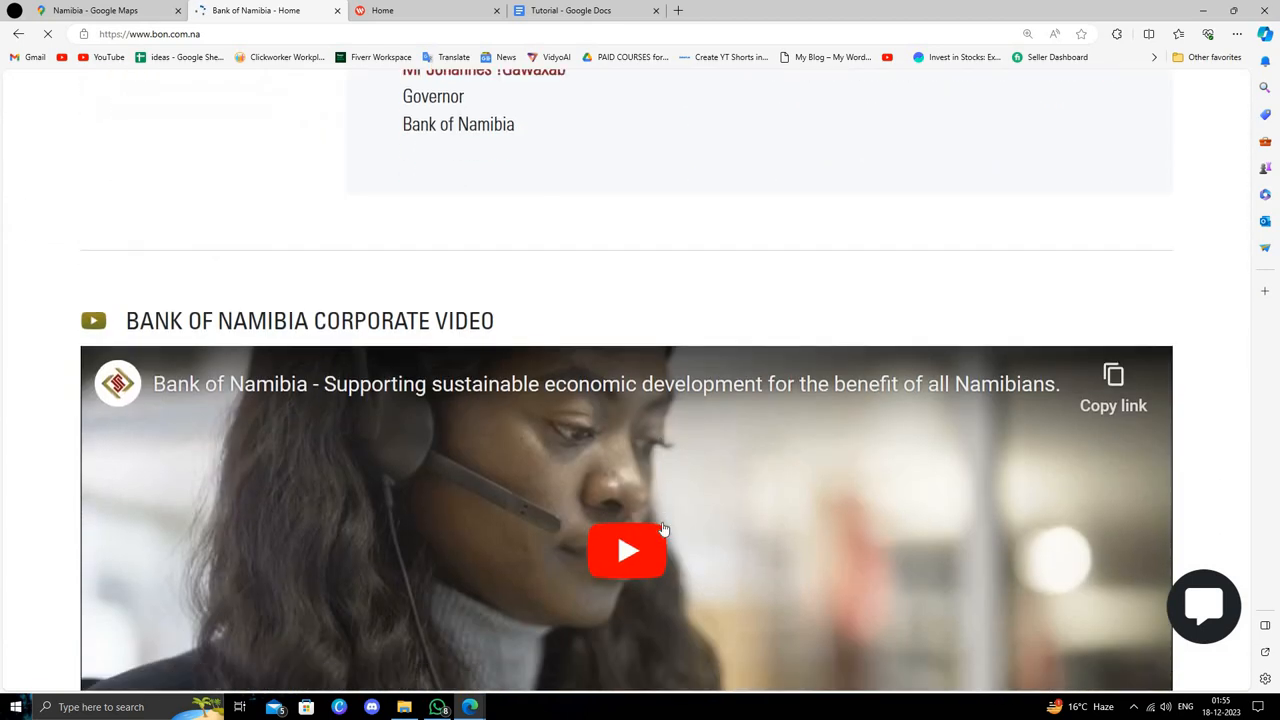
scroll(657, 506, "down", 1)
scroll(660, 530, "down", 4)
scroll(665, 535, "down", 3)
scroll(665, 540, "down", 3)
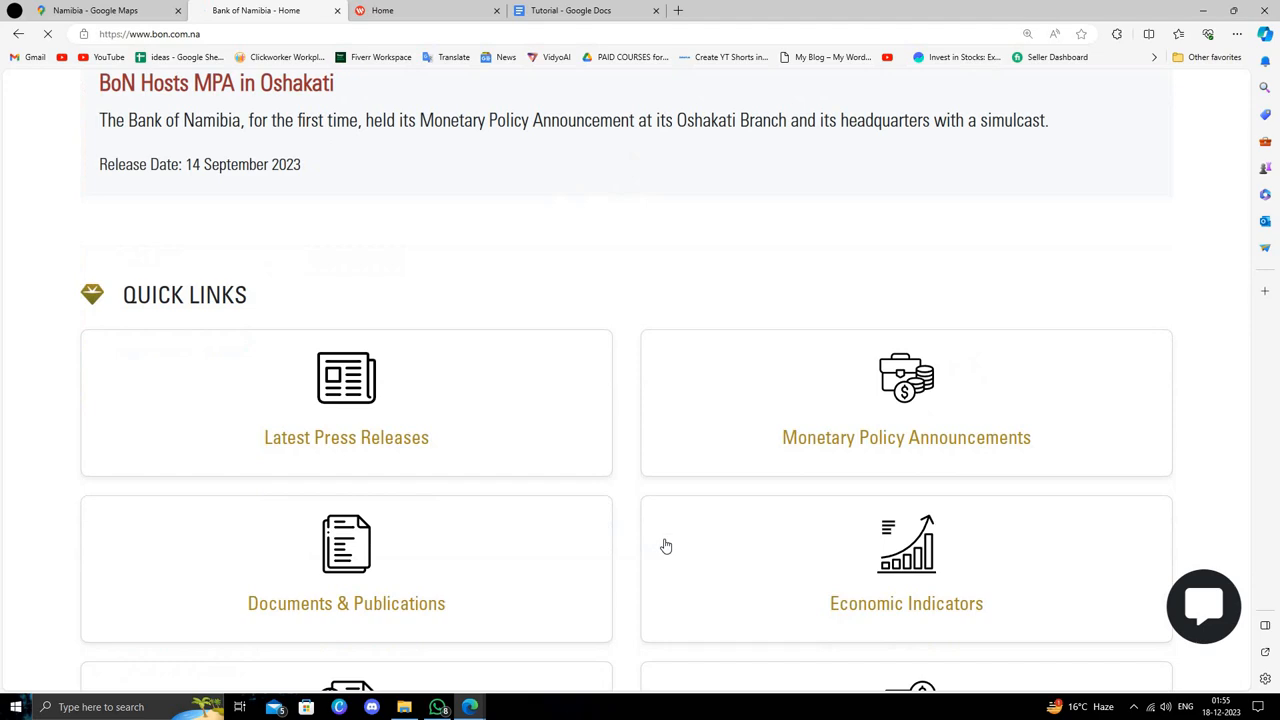
scroll(668, 560, "down", 3)
scroll(670, 576, "down", 1)
scroll(670, 577, "down", 2)
scroll(670, 580, "down", 2)
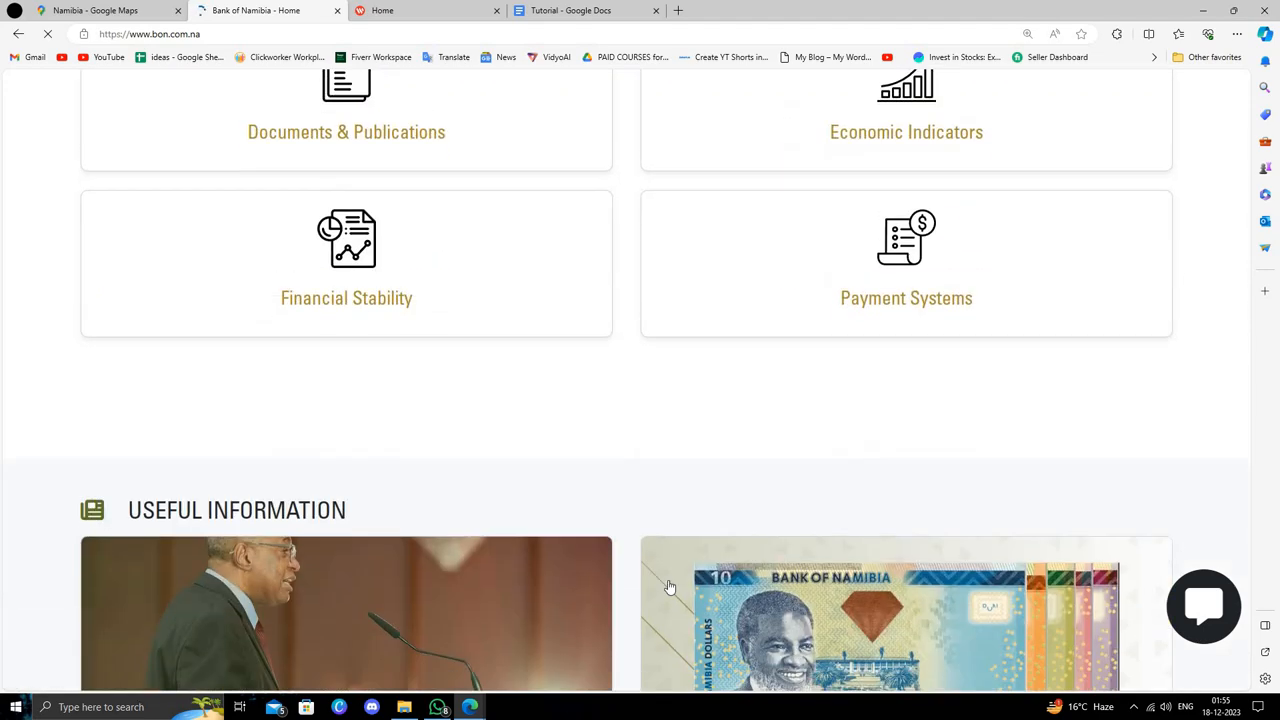
scroll(670, 580, "up", 3)
scroll(670, 586, "up", 5)
scroll(670, 586, "up", 5)
scroll(677, 586, "up", 3)
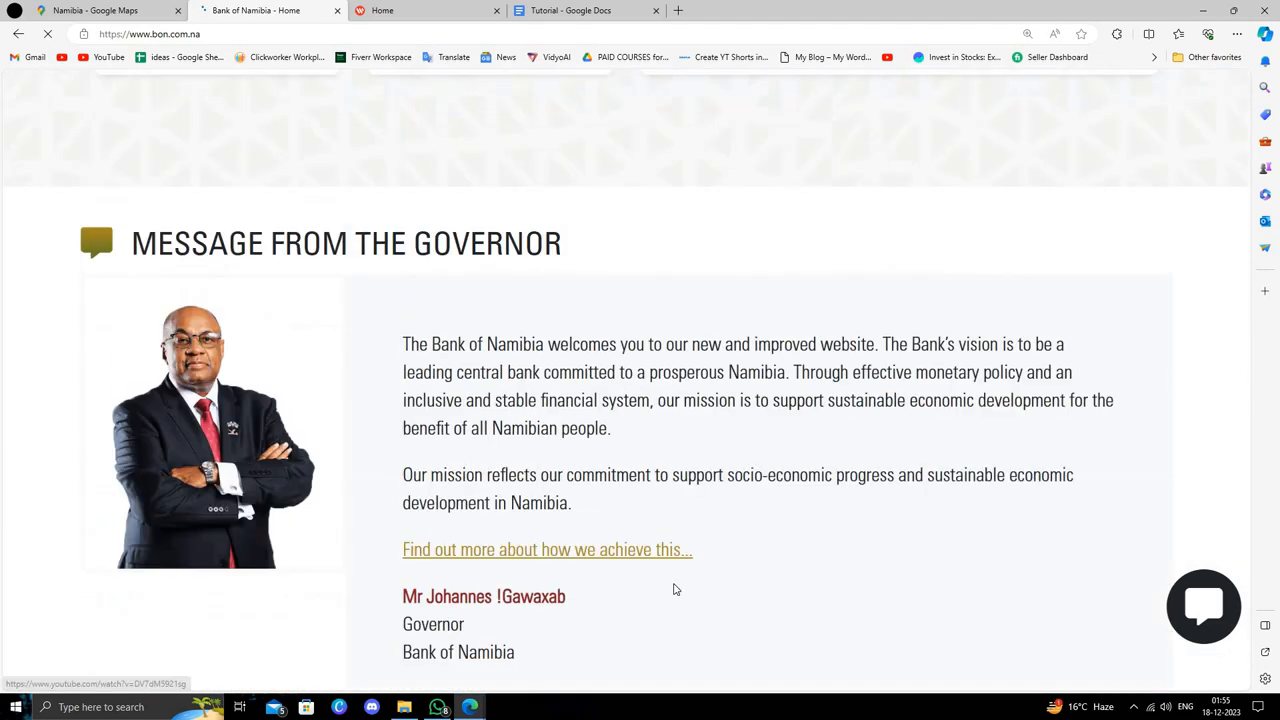
scroll(677, 586, "up", 5)
scroll(677, 586, "up", 3)
Show the Bank Windhoek home page and close the Bank of Namibia page
left_click(378, 10)
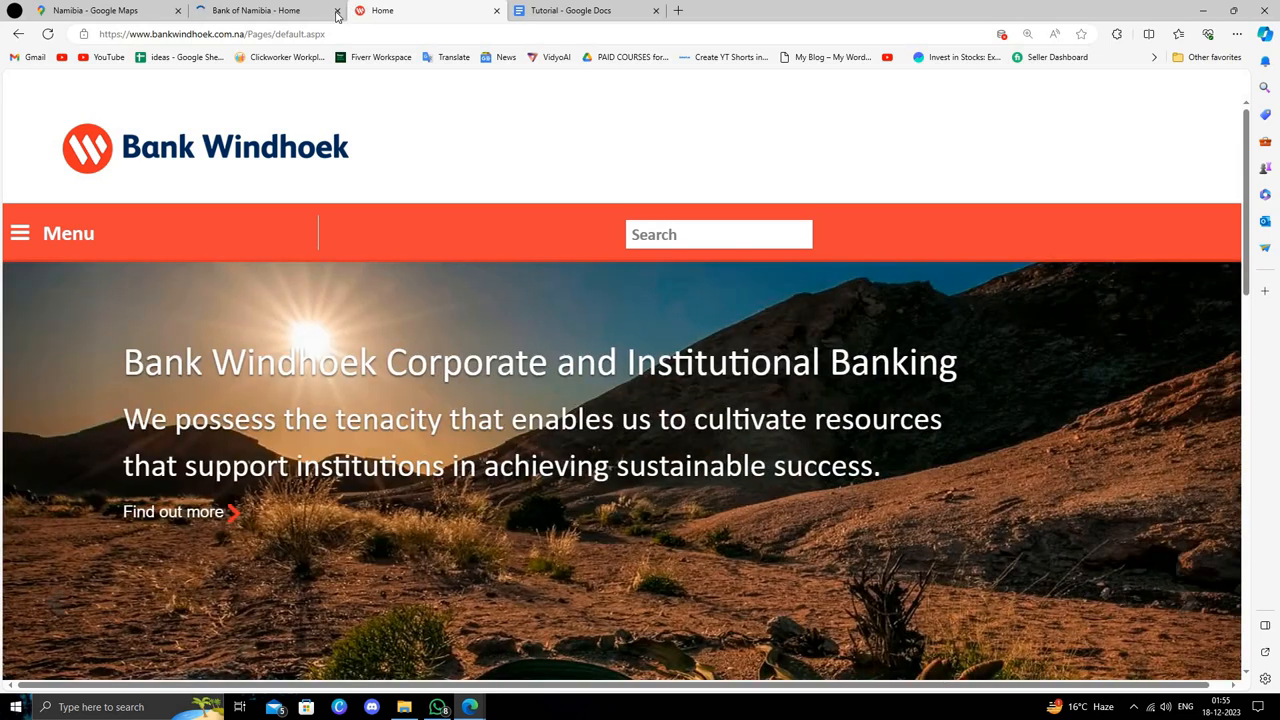
left_click(337, 10)
scroll(616, 320, "down", 5)
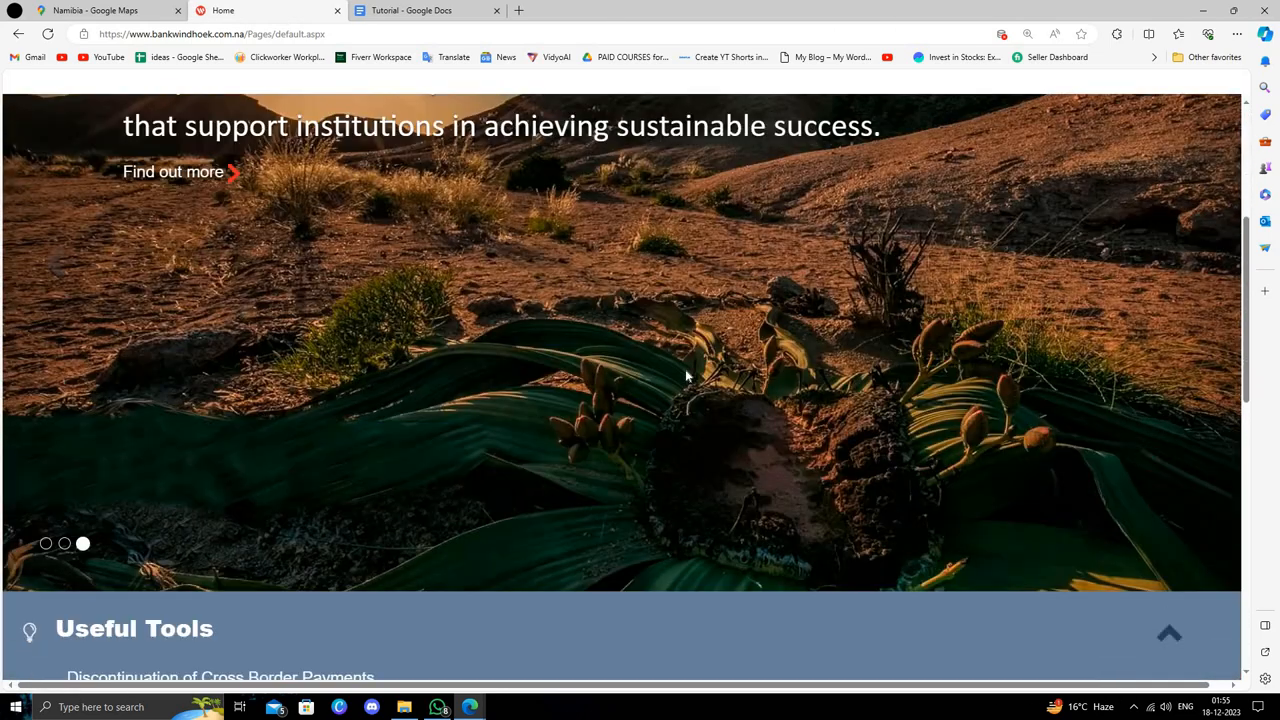
scroll(685, 369, "down", 4)
scroll(585, 355, "down", 1)
scroll(691, 419, "down", 5)
scroll(691, 419, "down", 2)
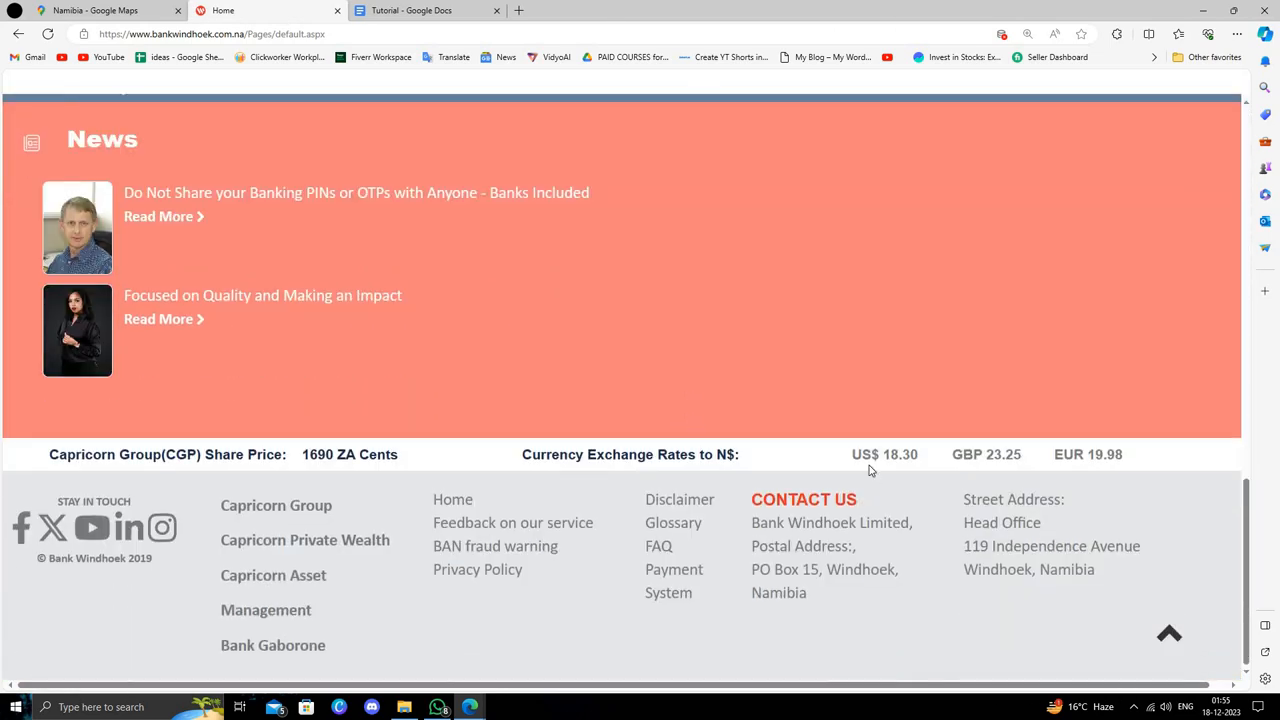
scroll(857, 520, "up", 4)
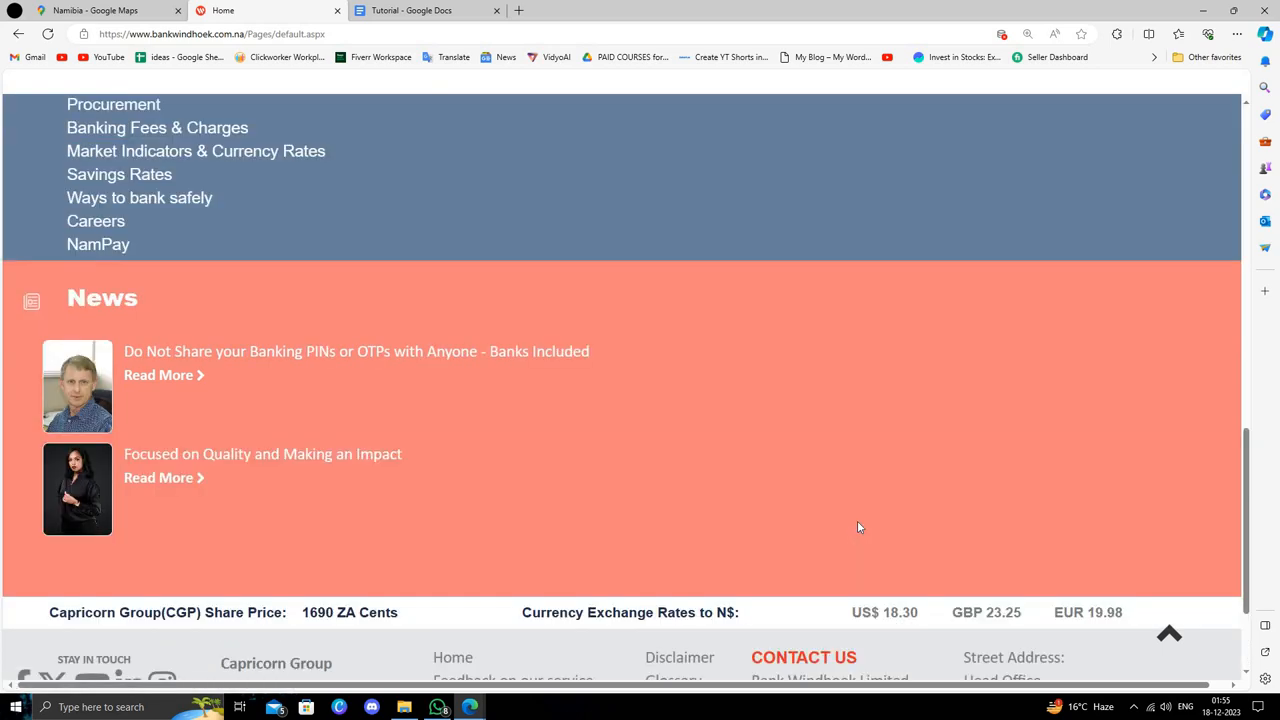
scroll(876, 520, "up", 5)
scroll(890, 518, "up", 4)
scroll(892, 517, "up", 2)
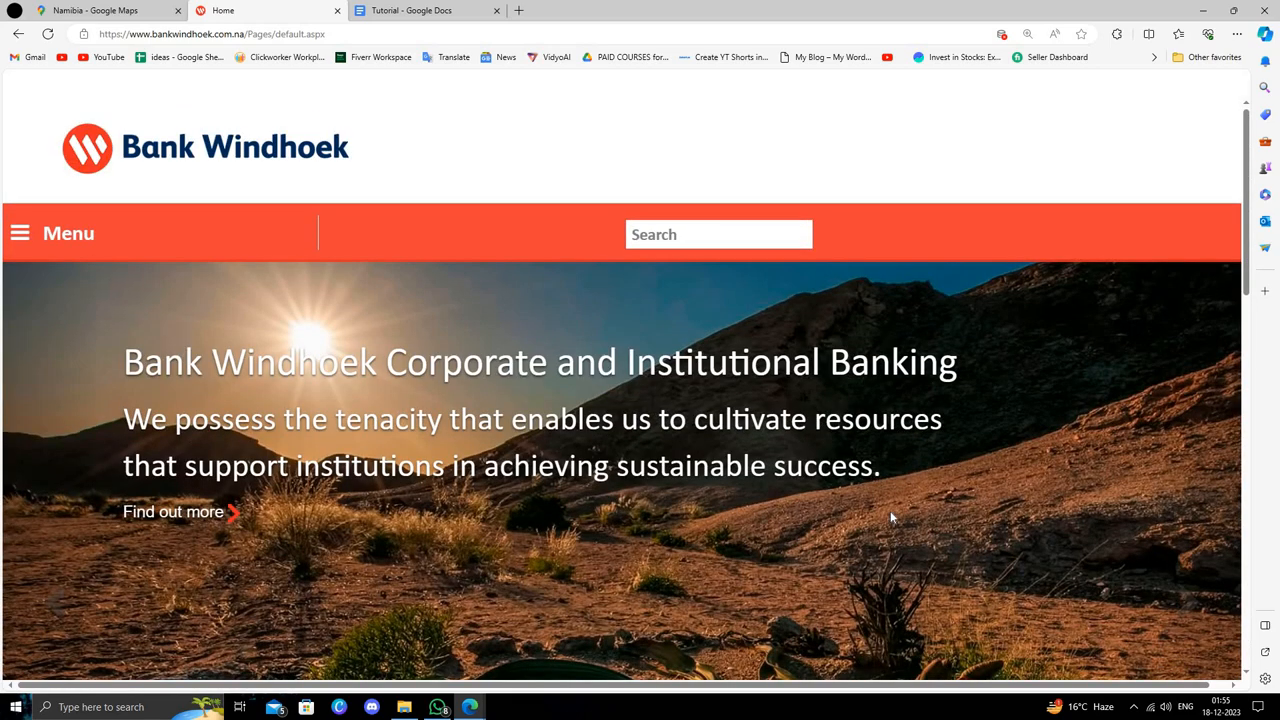